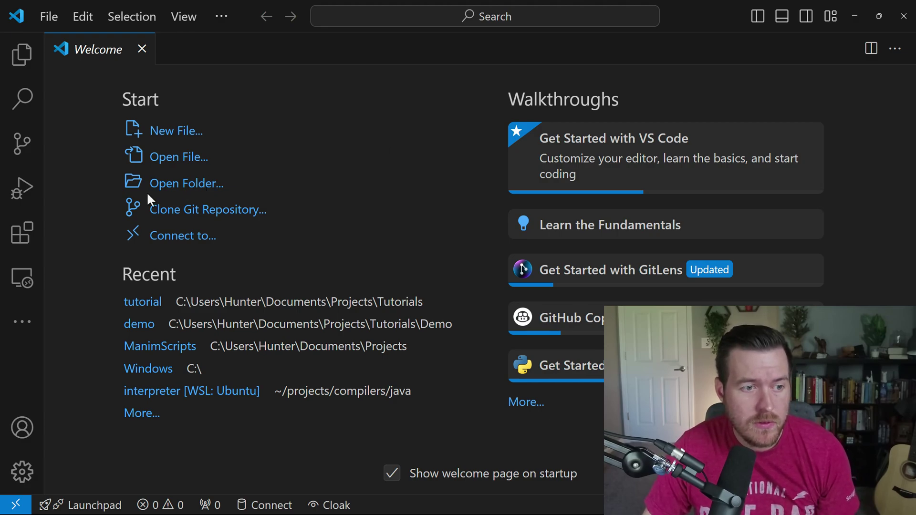
Step: Show the details of the installed Extension Pack for Java from the Extensions marketplace
{"action": "left_click", "coordinate": [23, 233]}
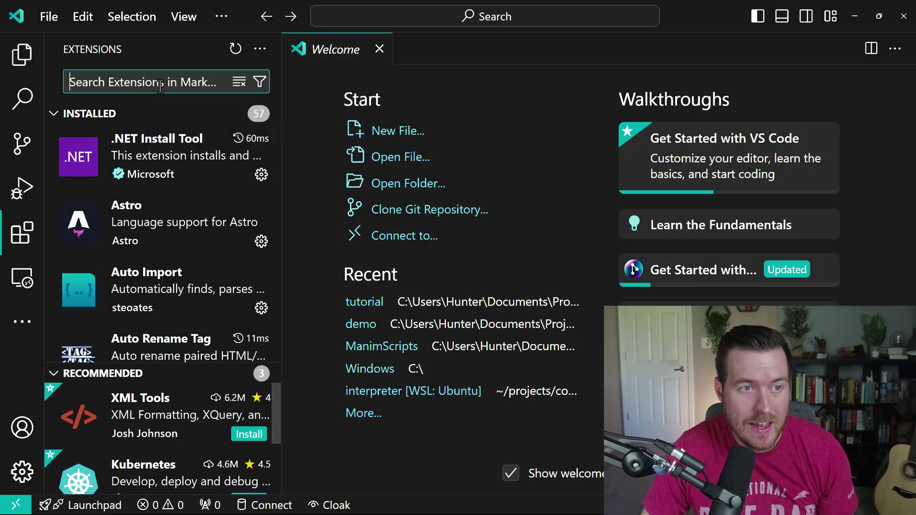
{"action": "type", "text": "java"}
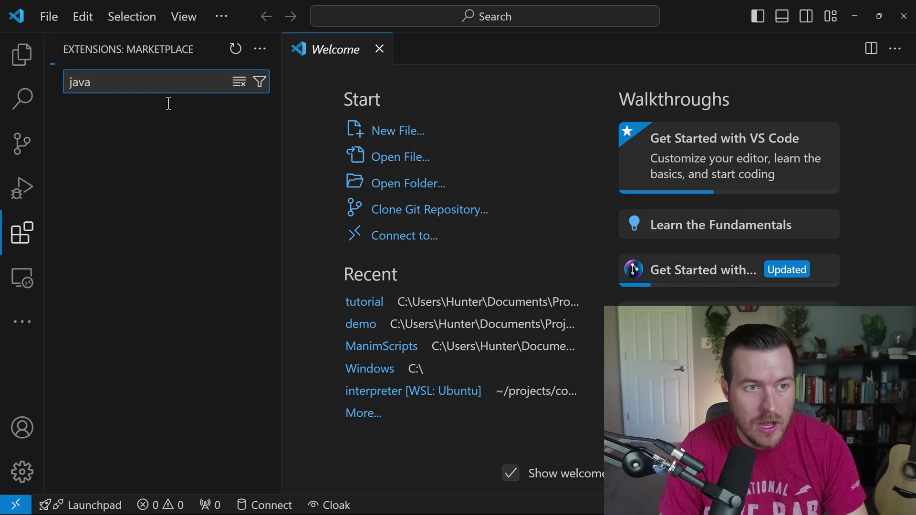
{"action": "left_click", "coordinate": [182, 136]}
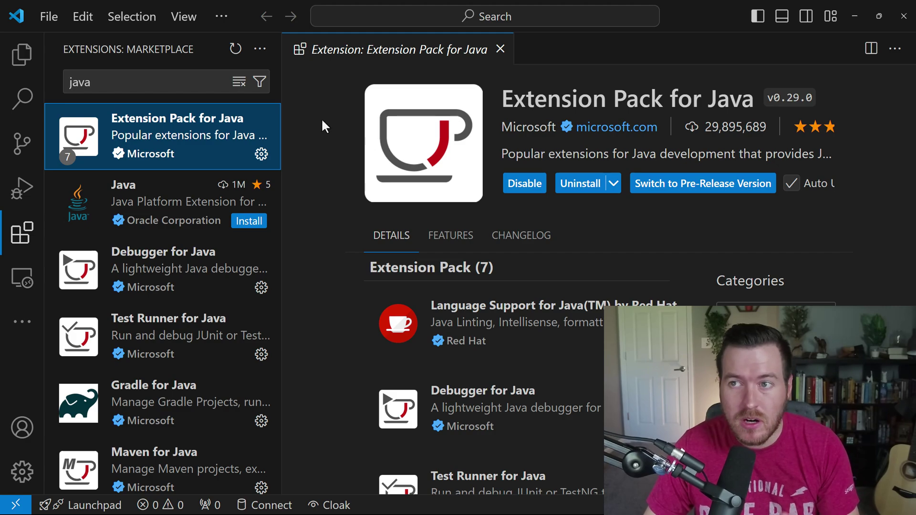
Step: Start a new Java project from the Explorer to list project types like No build tools, Maven, Gradle
{"action": "left_click", "coordinate": [22, 55]}
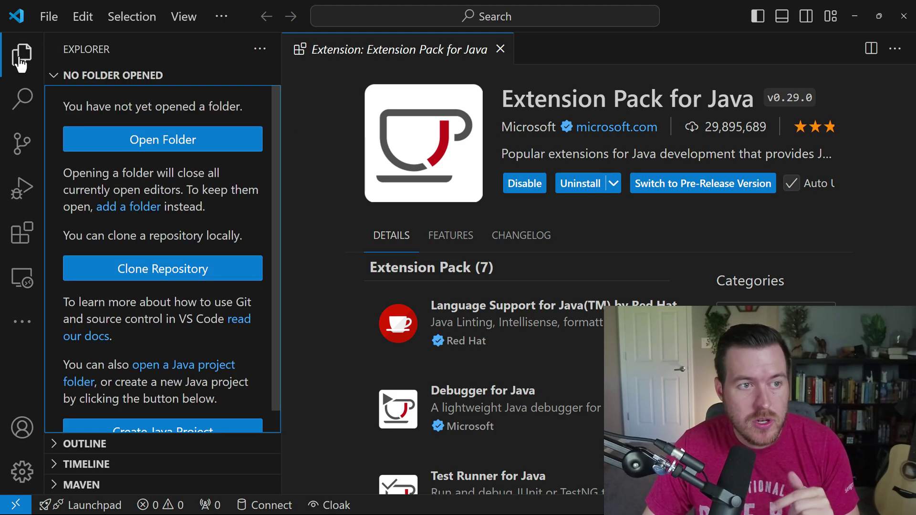
{"action": "scroll", "coordinate": [244, 212], "scroll_direction": "down", "scroll_amount": 1}
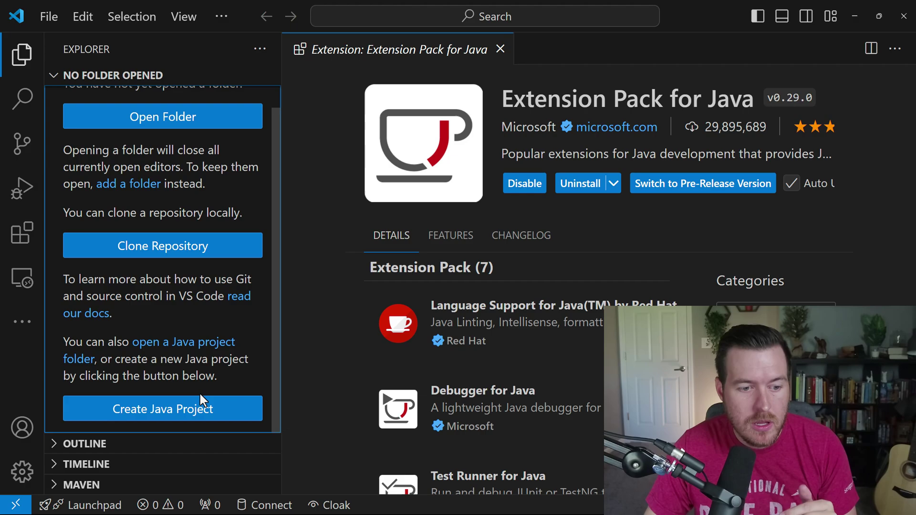
{"action": "left_click", "coordinate": [161, 412]}
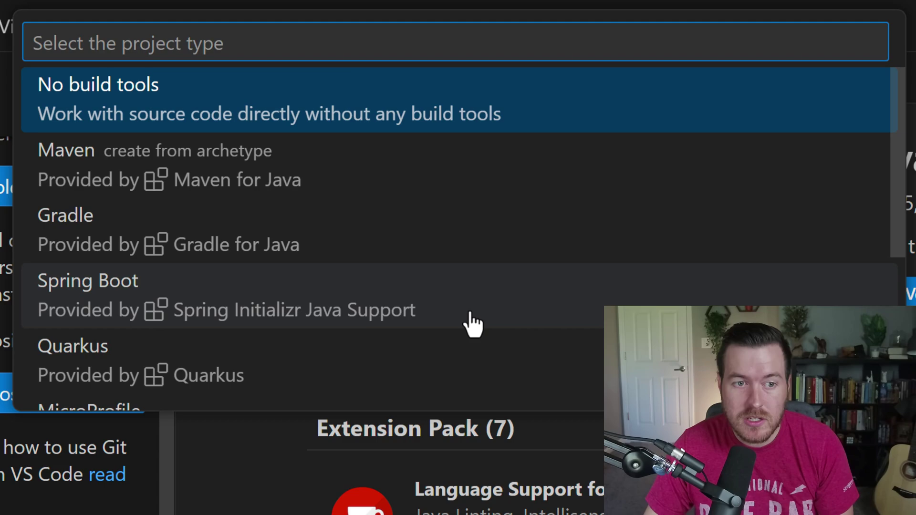
{"action": "scroll", "coordinate": [477, 337], "scroll_direction": "down", "scroll_amount": 1}
{"action": "scroll", "coordinate": [477, 337], "scroll_direction": "down", "scroll_amount": 1}
{"action": "scroll", "coordinate": [473, 329], "scroll_direction": "down", "scroll_amount": 1}
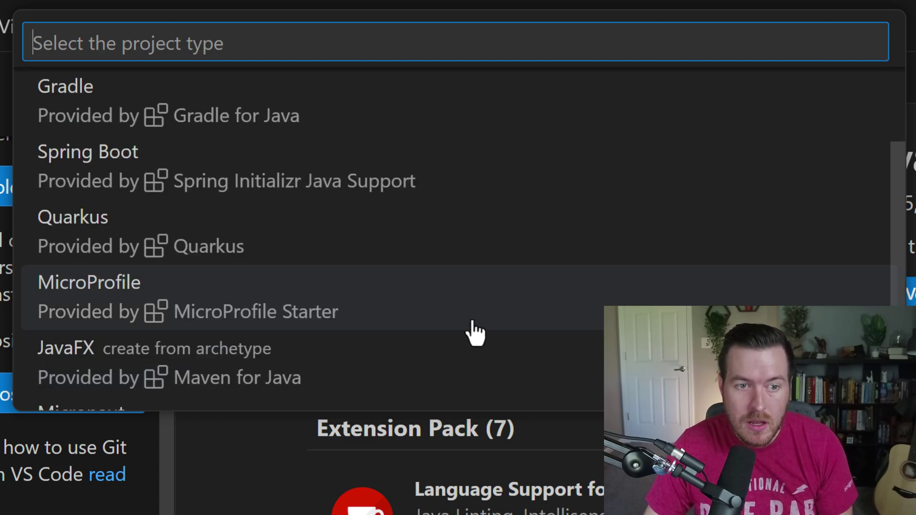
{"action": "scroll", "coordinate": [472, 322], "scroll_direction": "down", "scroll_amount": 1}
{"action": "scroll", "coordinate": [472, 323], "scroll_direction": "down", "scroll_amount": 1}
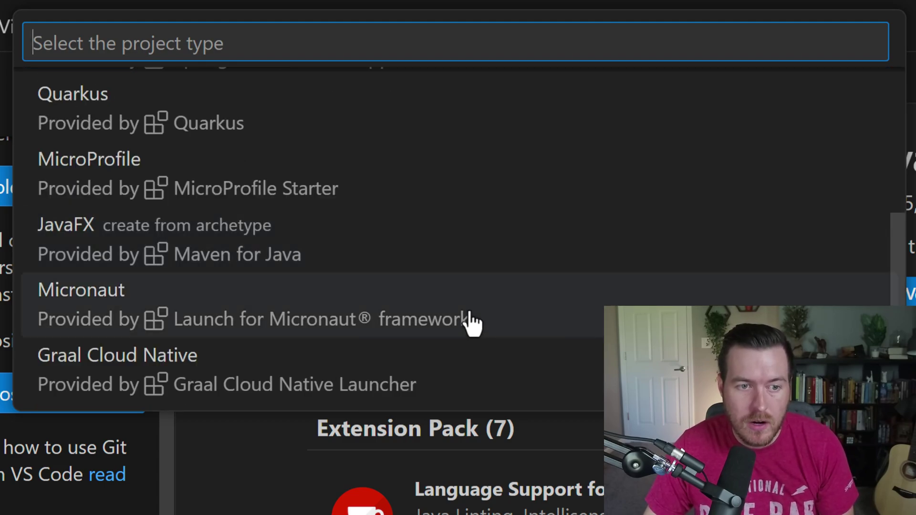
{"action": "scroll", "coordinate": [473, 315], "scroll_direction": "up", "scroll_amount": 5}
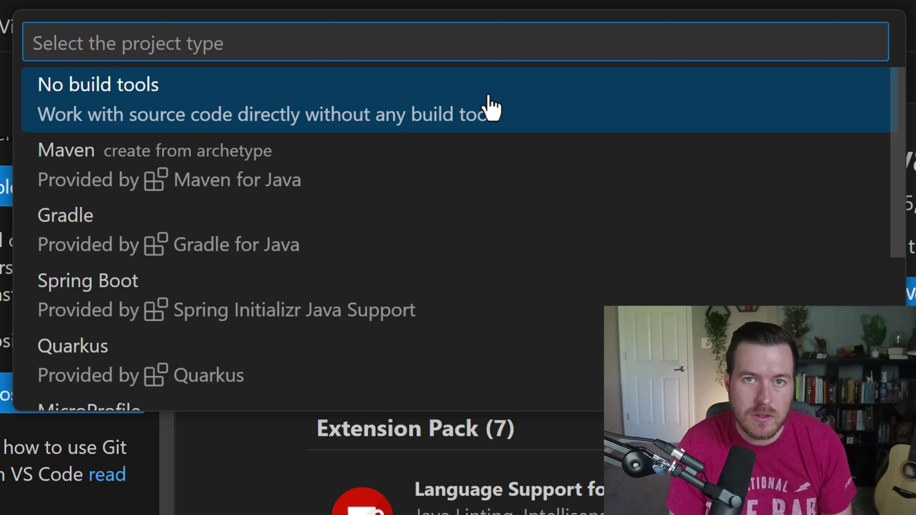
Step: Choose No build tools and place the JavaProject project in the Tutorials folder
{"action": "left_click", "coordinate": [492, 105]}
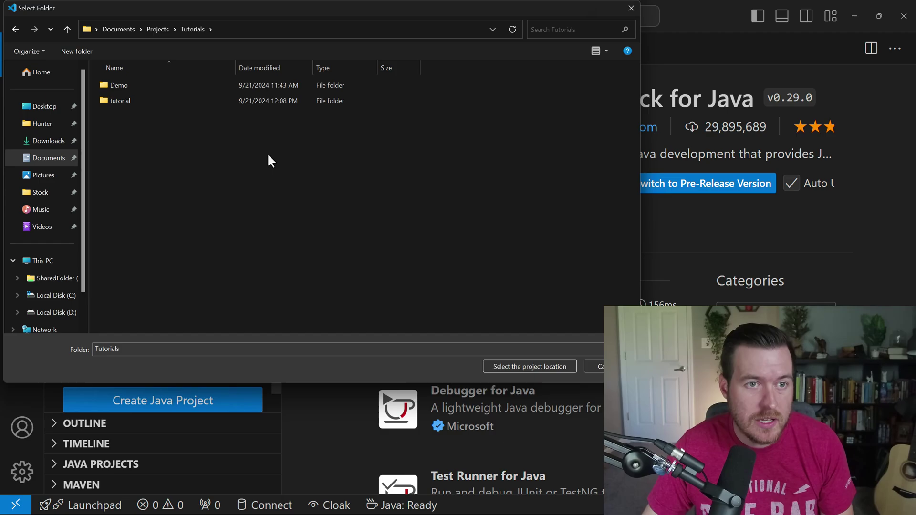
{"action": "left_click", "coordinate": [532, 367]}
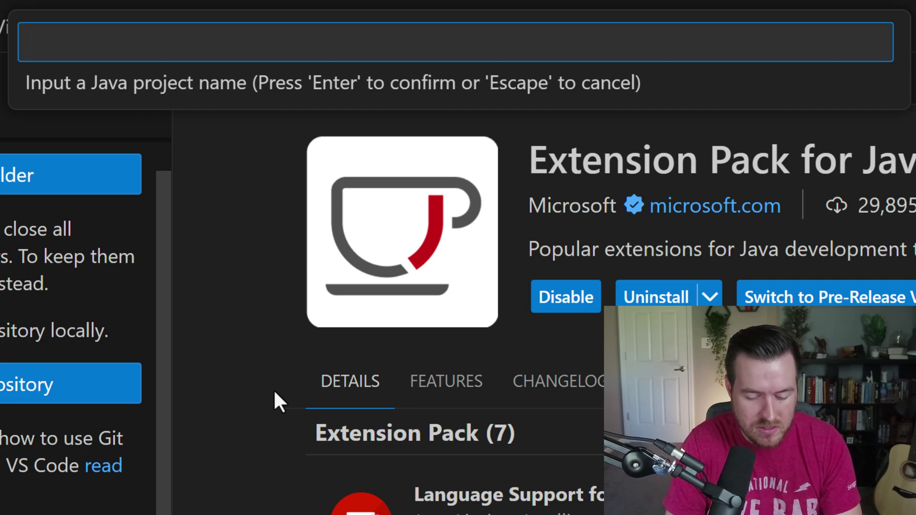
{"action": "type", "text": "JavaProject"}
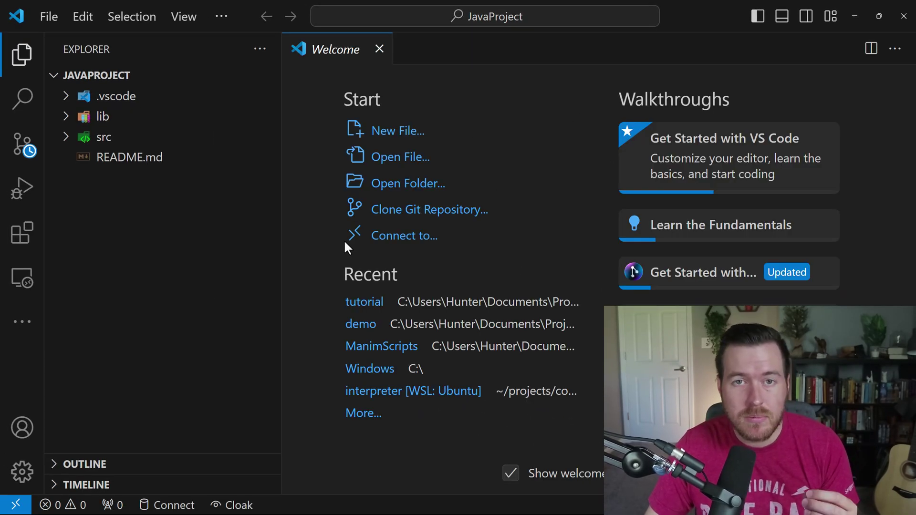
Step: Open src/App.java with its starter Hello, World main method in the editor
{"action": "left_click", "coordinate": [104, 137]}
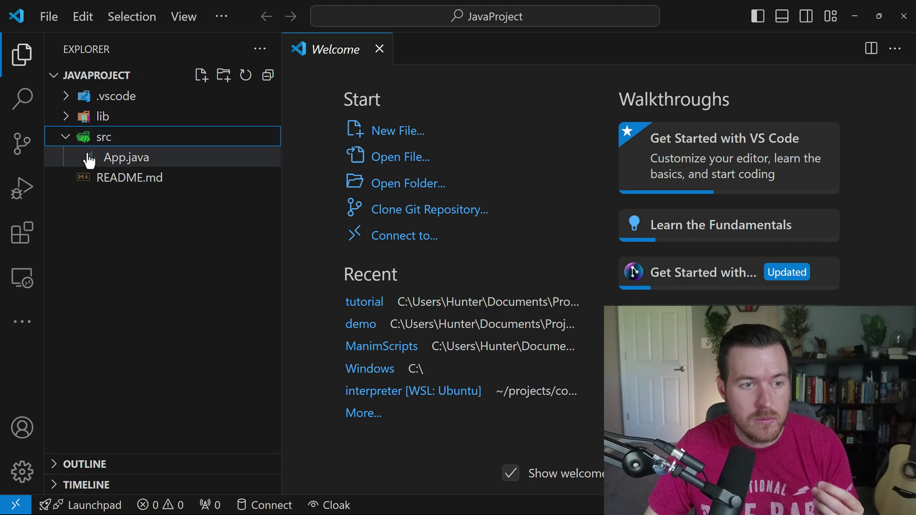
{"action": "left_click", "coordinate": [126, 158]}
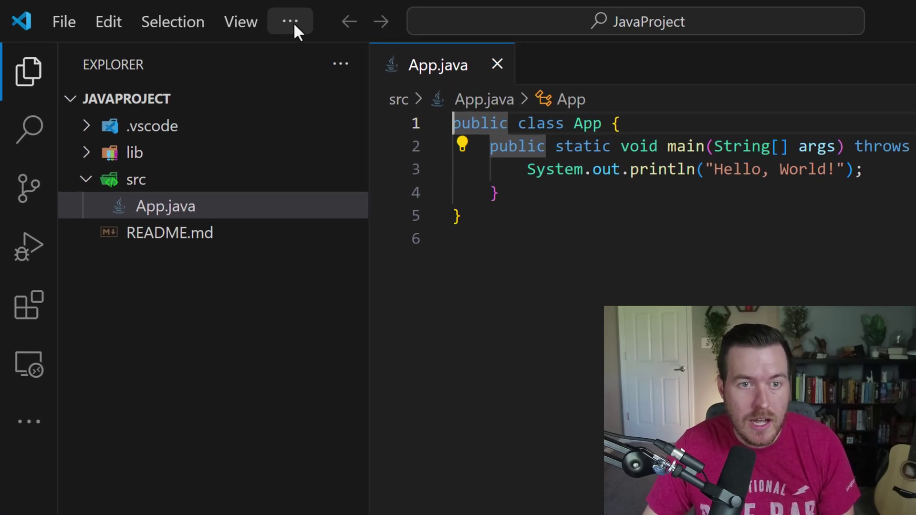
Step: Run App.java without debugging so the terminal prints Hello, World!
{"action": "left_click", "coordinate": [294, 22]}
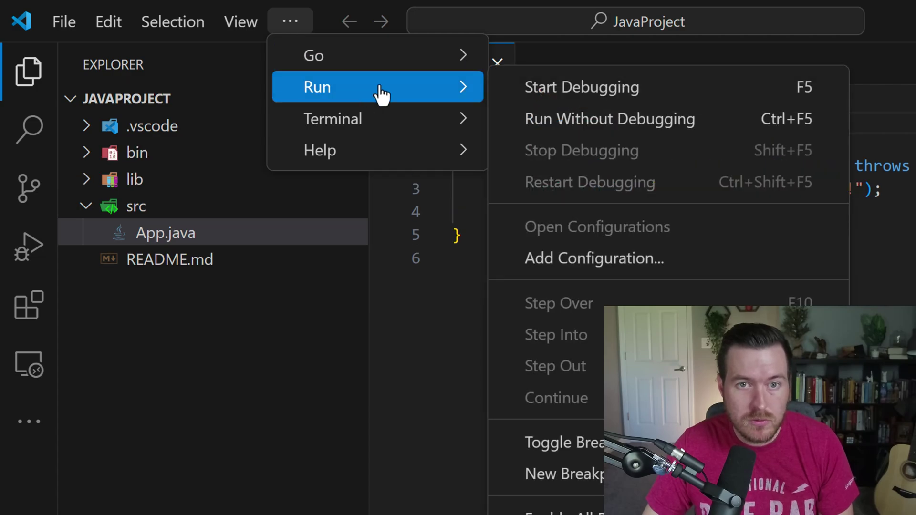
{"action": "mouse_move", "coordinate": [377, 87]}
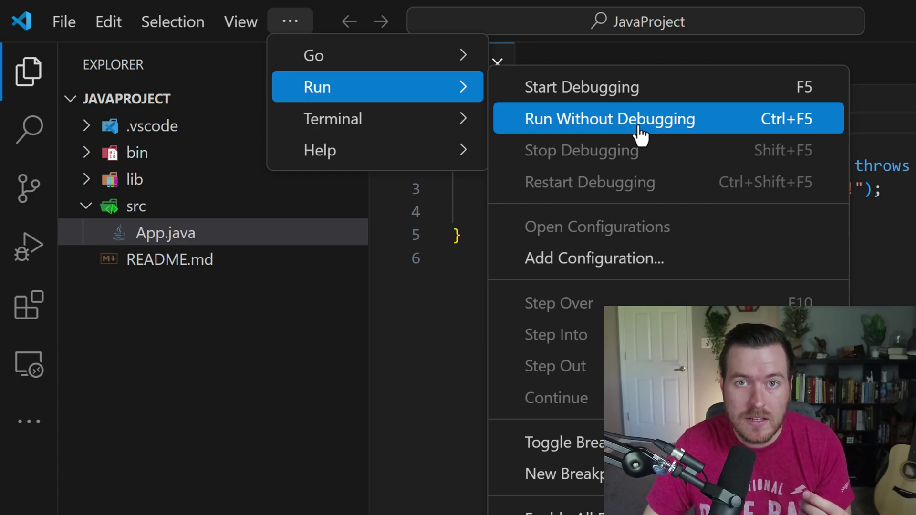
{"action": "left_click", "coordinate": [641, 119]}
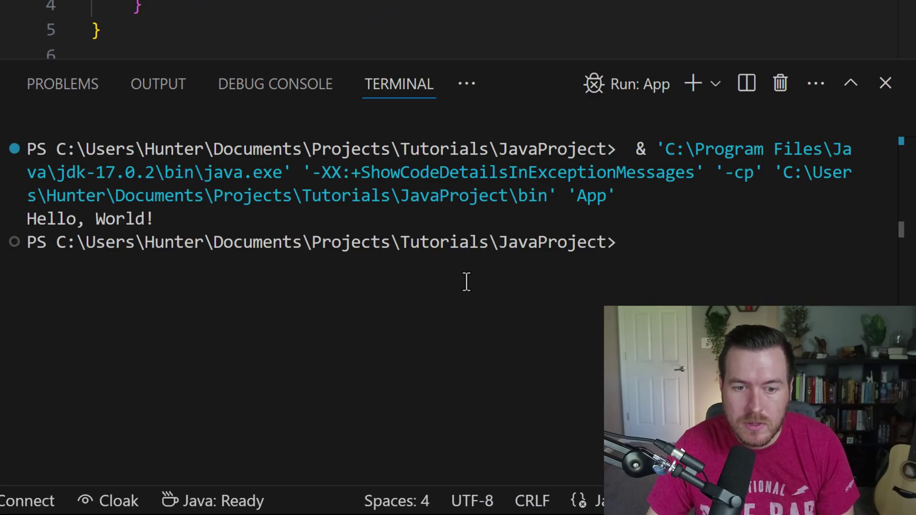
{"action": "left_click_drag", "start_coordinate": [165, 220], "coordinate": [27, 219]}
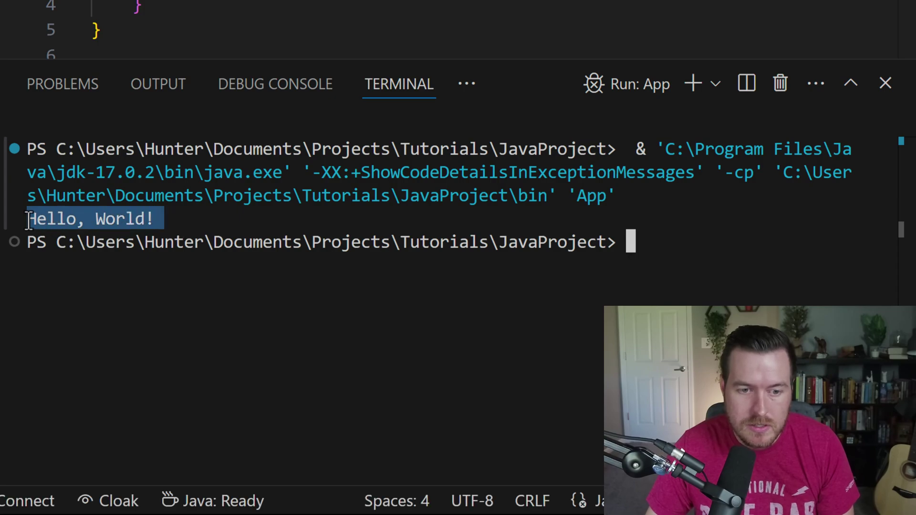
{"action": "left_click", "coordinate": [285, 224]}
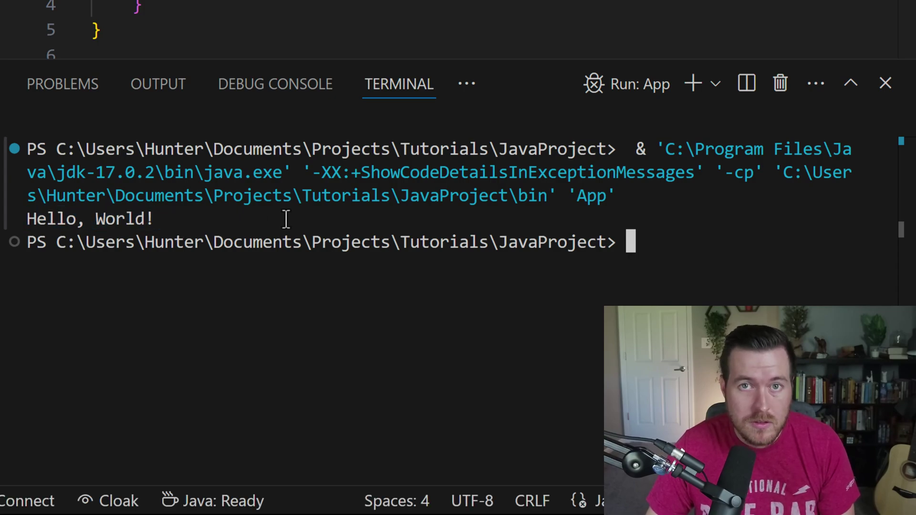